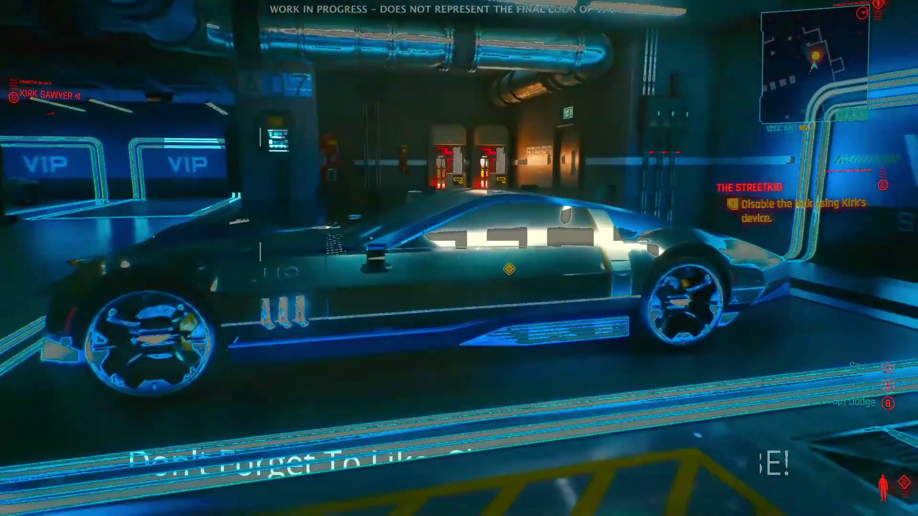
- Hack the car's lock, get into the driver's seat, and answer the thief with 'Easy now...'
key("w")
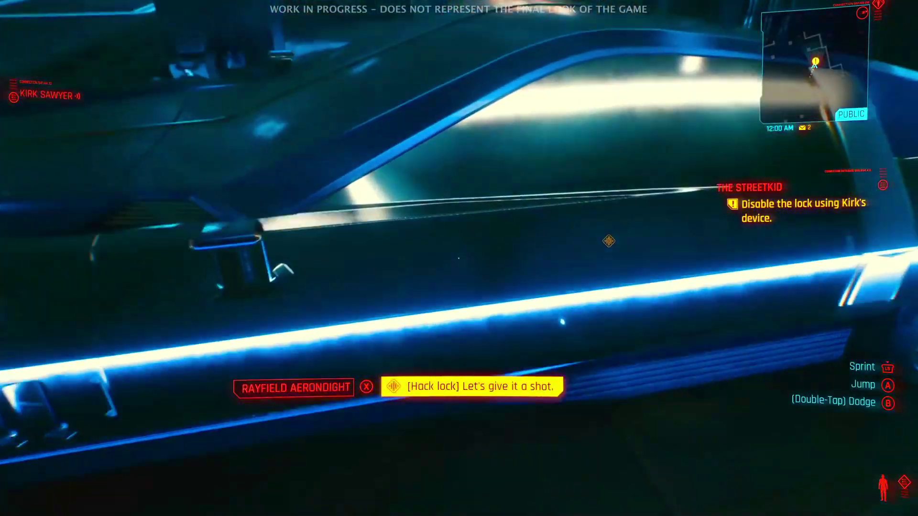
key("f")
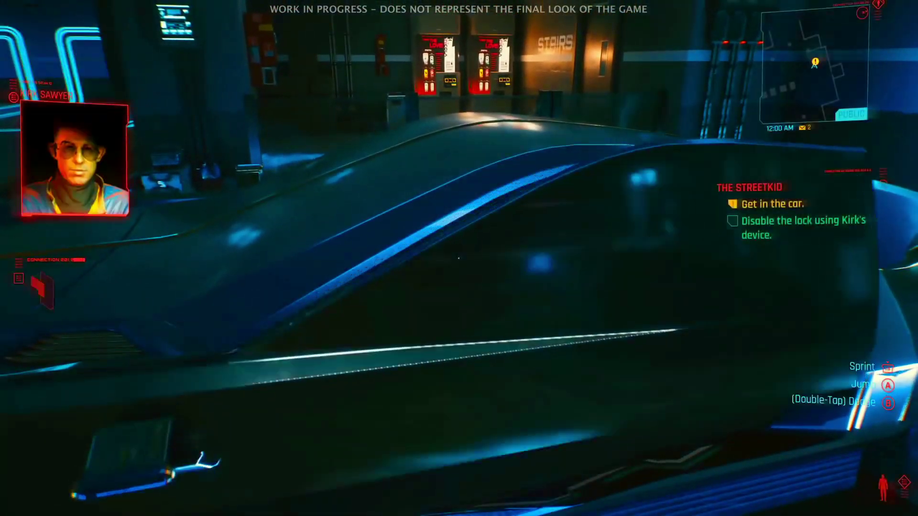
key("w")
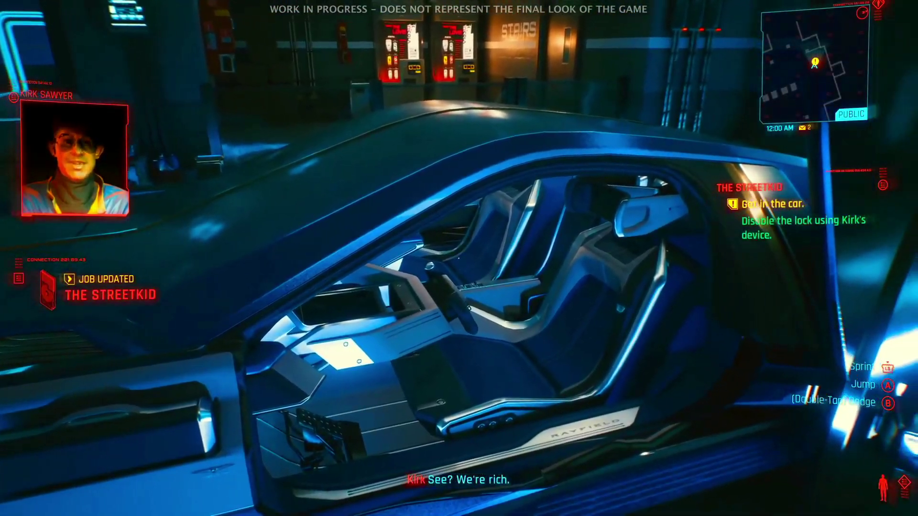
key("w")
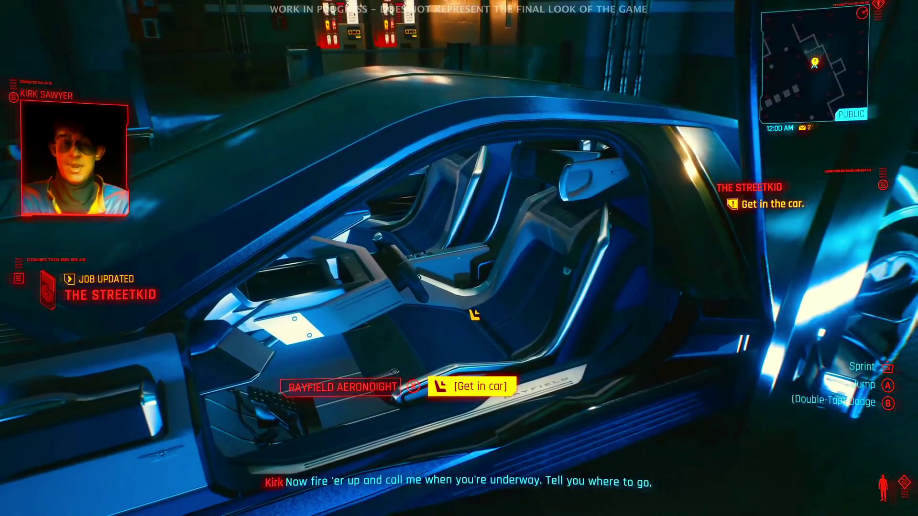
key("f")
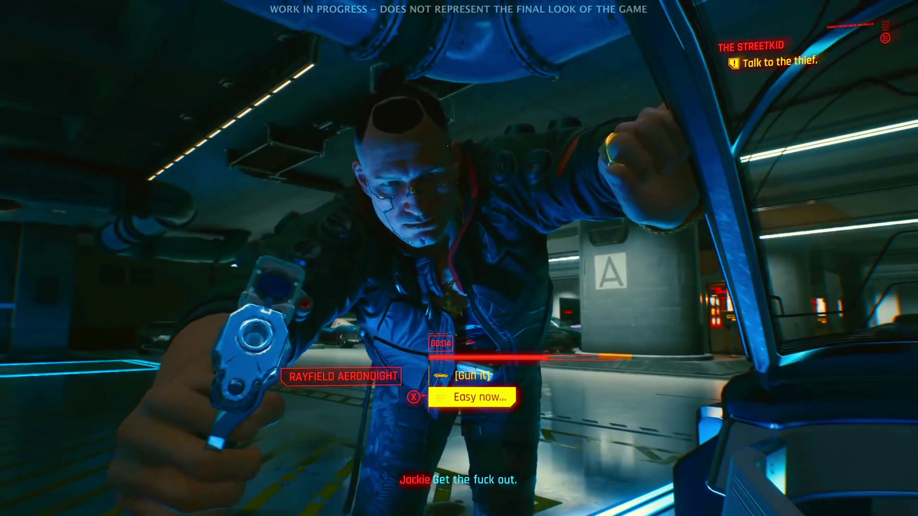
key("f")
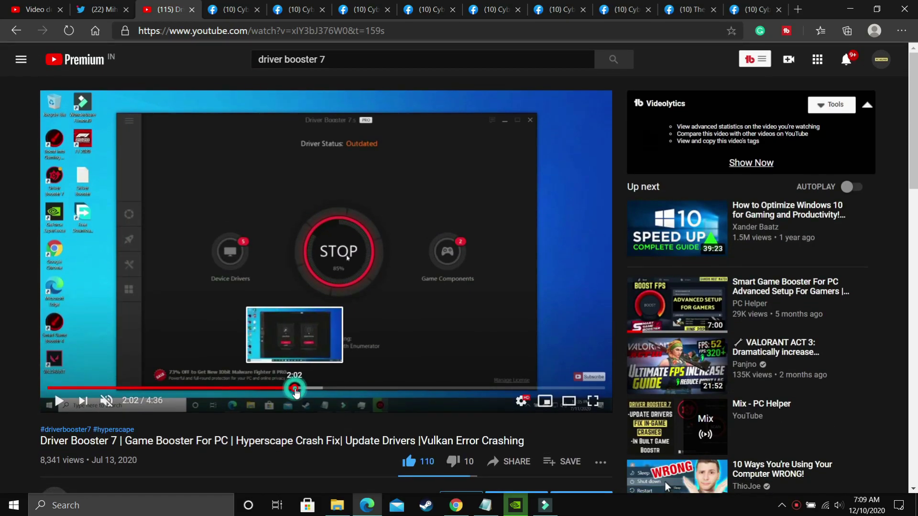
- Skip the Driver Booster 7 video past 2:41 and 3:25 to its Tools screen at 3:38
left_click_drag(304, 388, 434, 388)
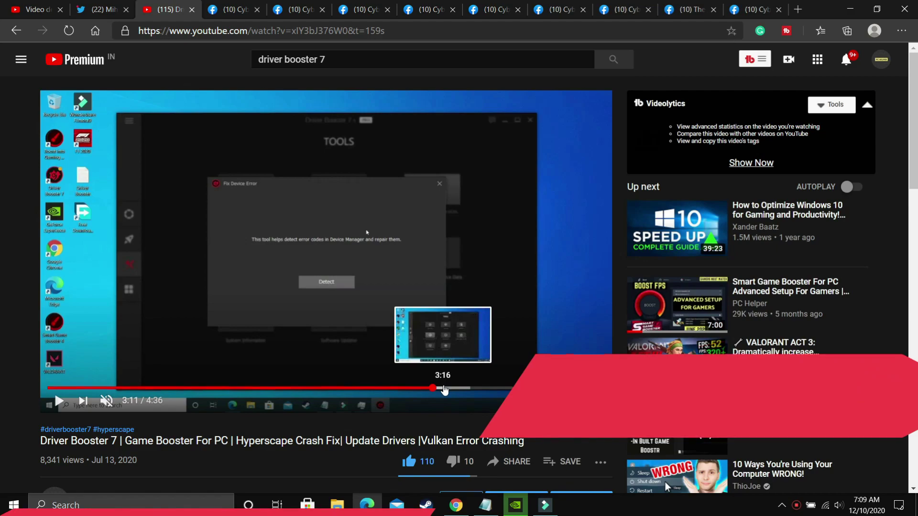
left_click(461, 388)
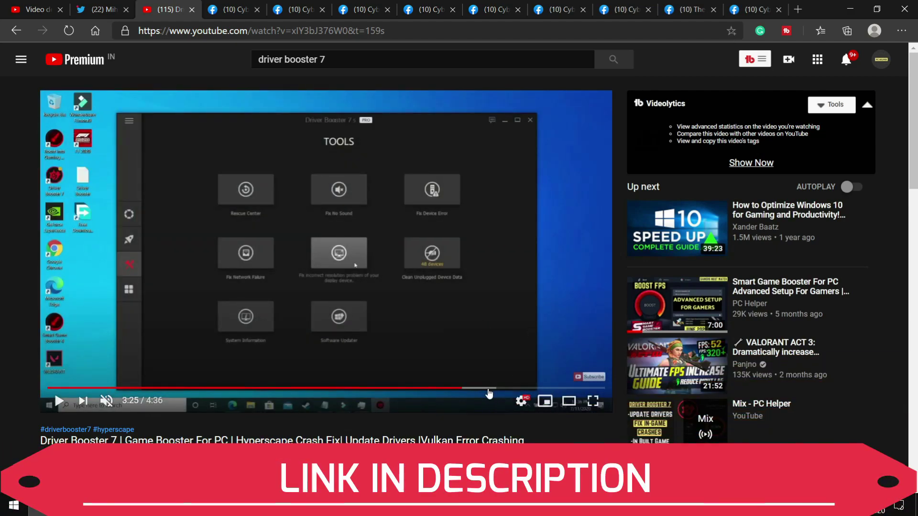
left_click(488, 388)
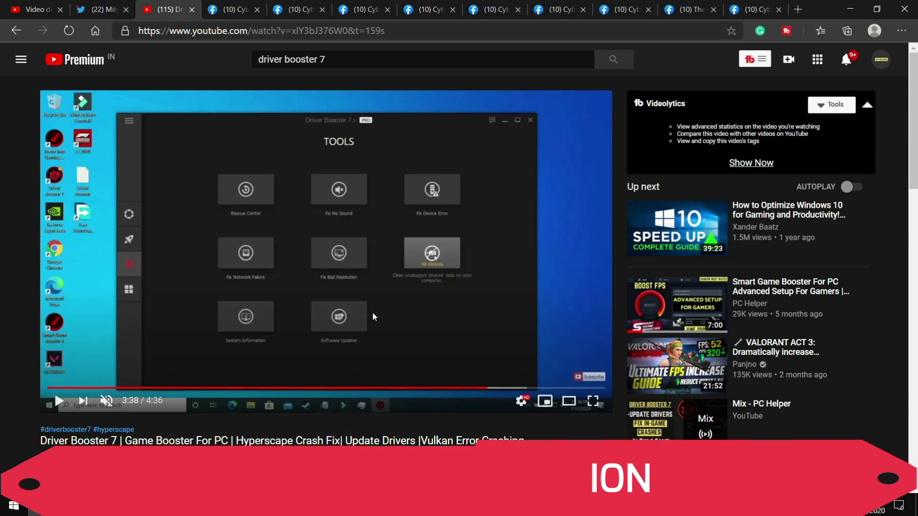
scroll(373, 317, "down", 2)
scroll(373, 317, "up", 2)
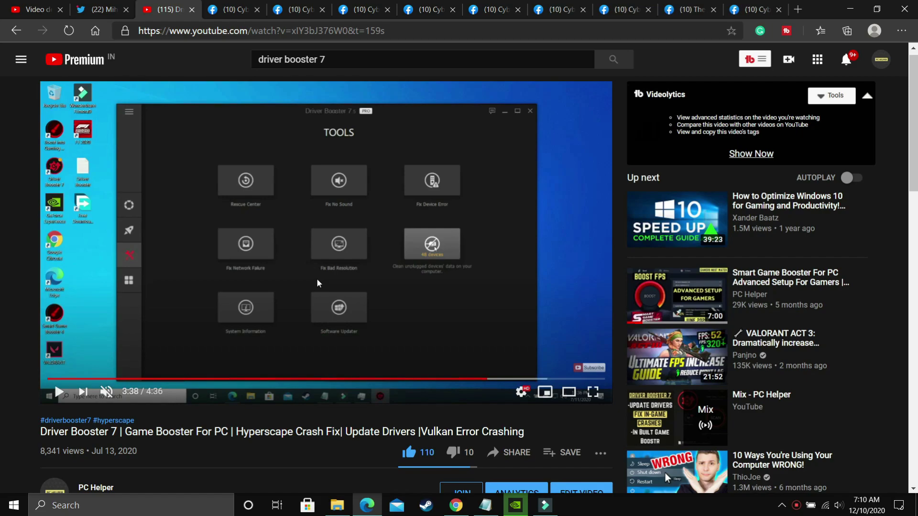
- Lower the system volume with the media key to check the current level
key("XF86AudioLowerVolume")
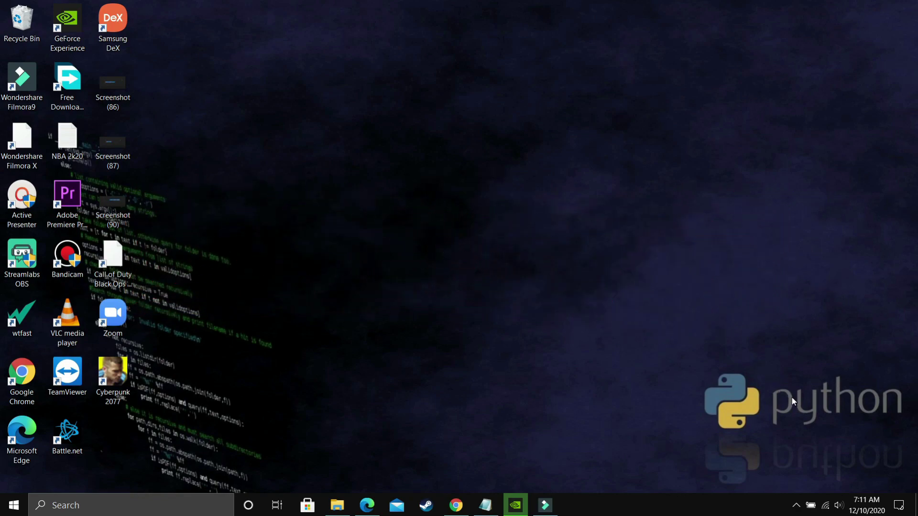
- Open the Sound control panel's Playback device list and bring up the Speakers properties
right_click(840, 506)
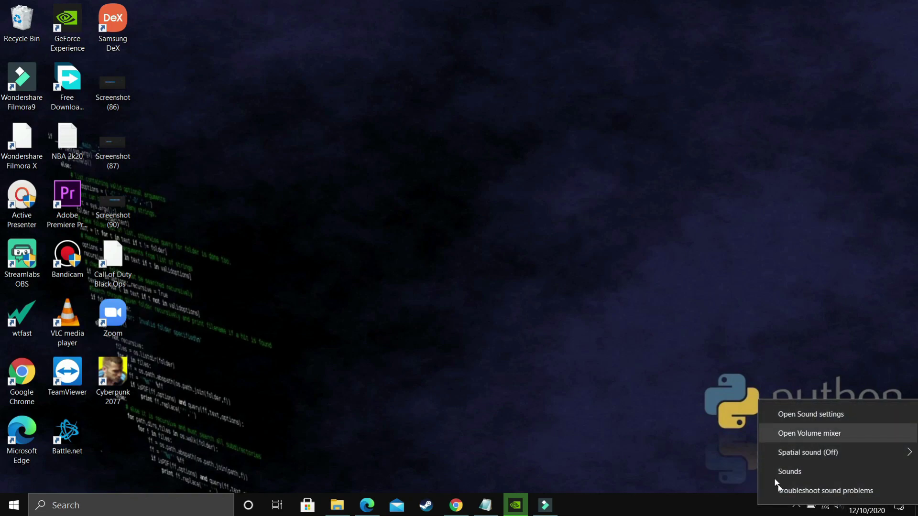
left_click(827, 472)
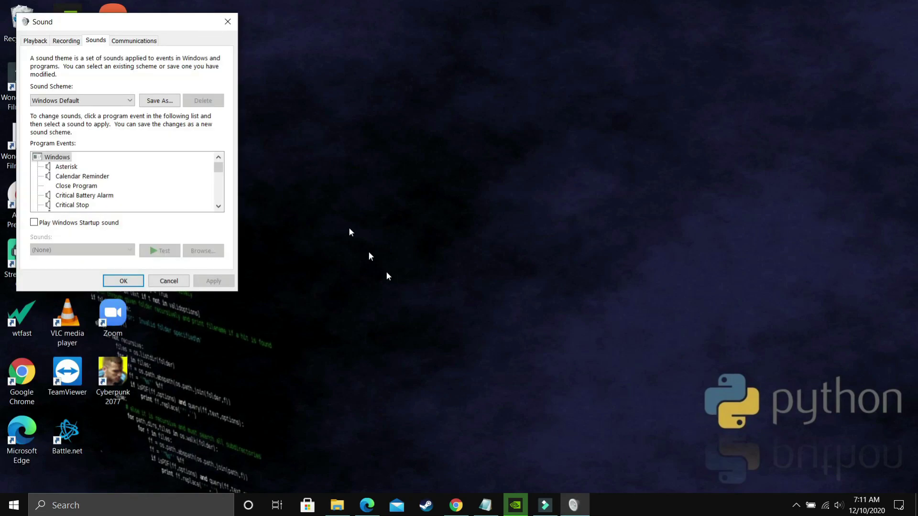
left_click_drag(62, 22, 119, 32)
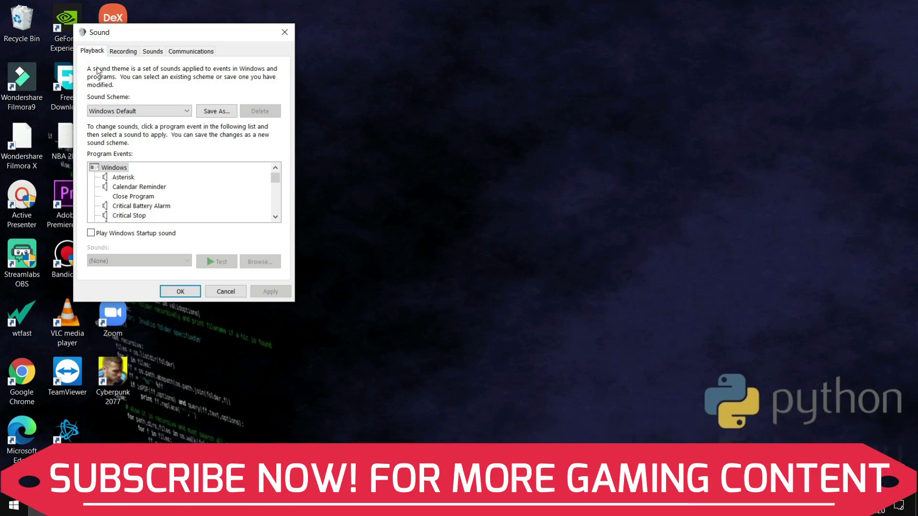
left_click(94, 50)
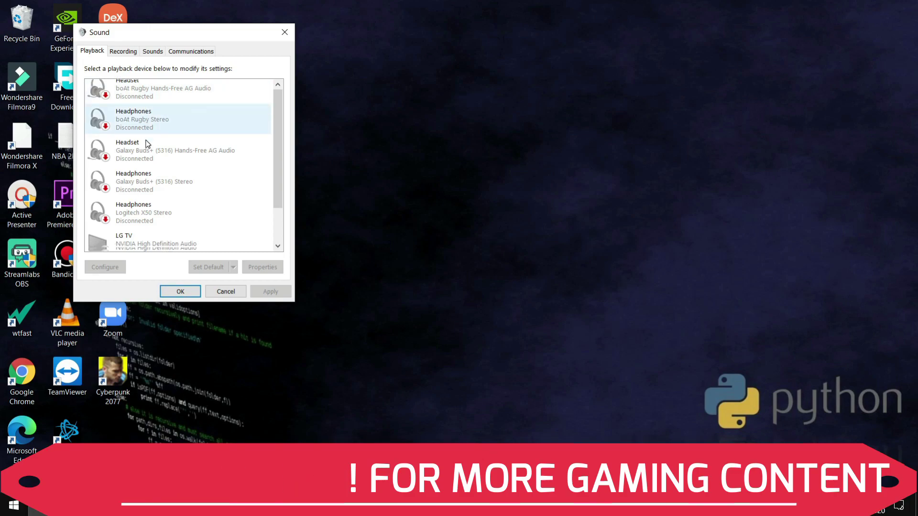
scroll(143, 181, "down", 2)
left_click(128, 230)
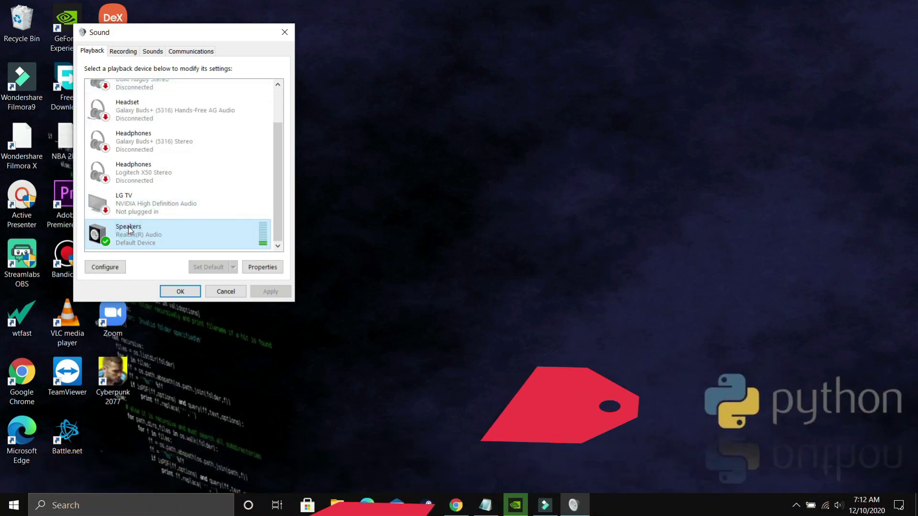
double_click(128, 229)
- On the Advanced tab, apply 16 bit, 44100 Hz (CD Quality) and decline the device-in-use interruption
left_click(164, 95)
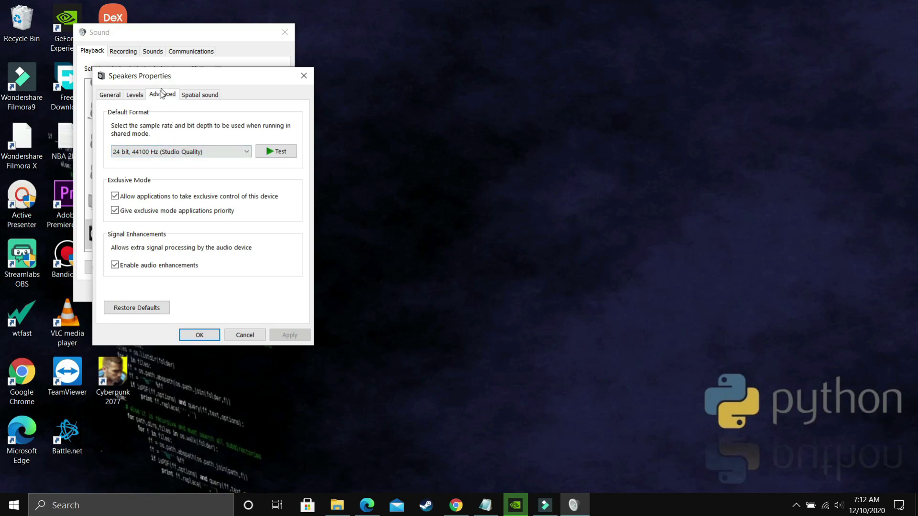
left_click(164, 152)
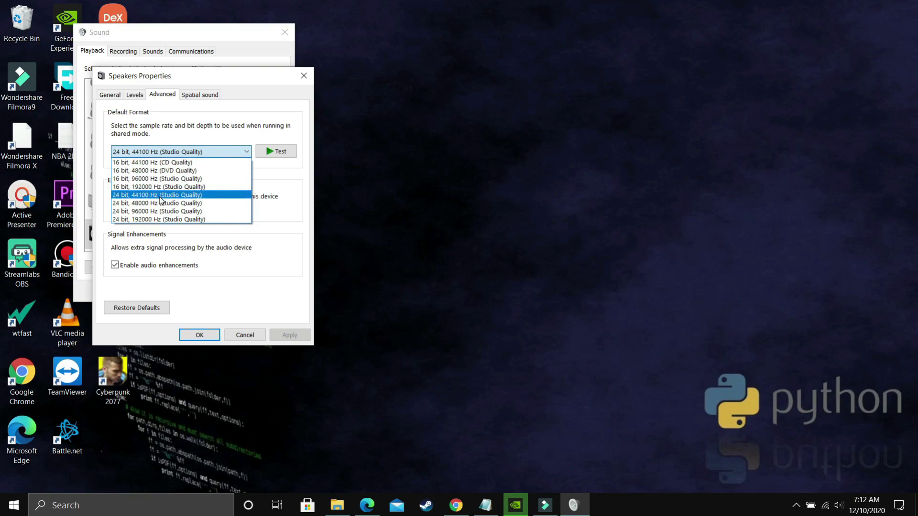
left_click(173, 163)
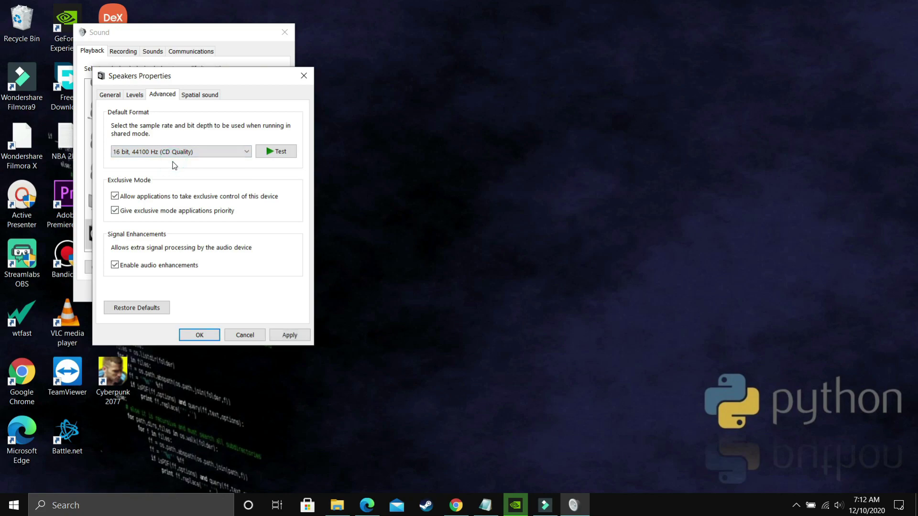
left_click(292, 338)
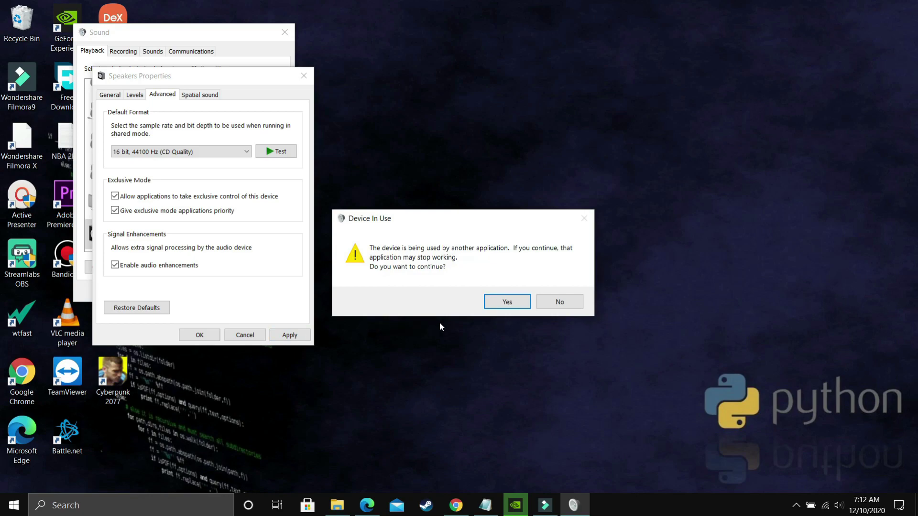
left_click(550, 306)
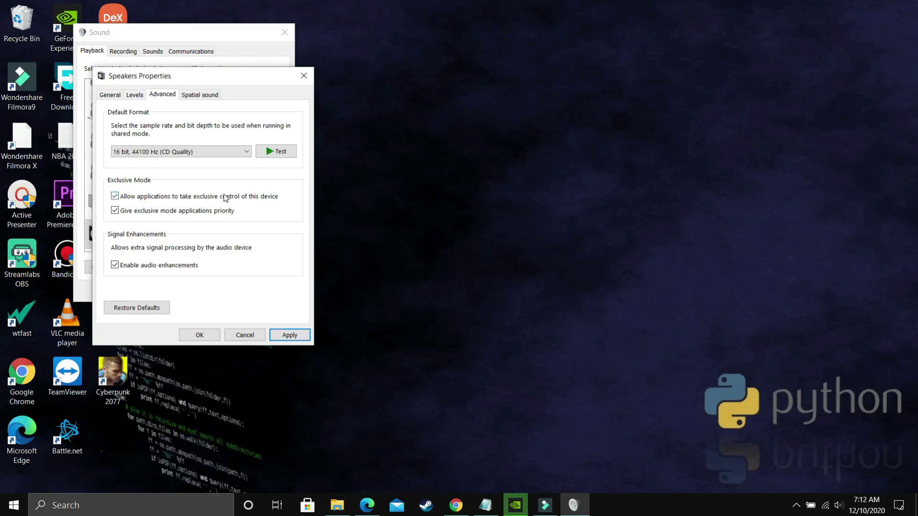
- Try several 16-bit formats, then apply 24 bit, 48000 Hz and accept the device-in-use warning
left_click(184, 151)
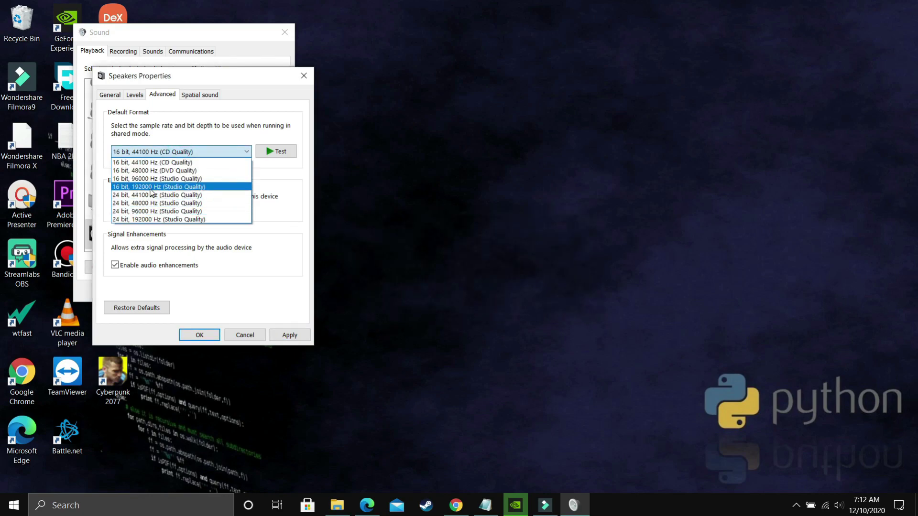
left_click(146, 171)
left_click(164, 153)
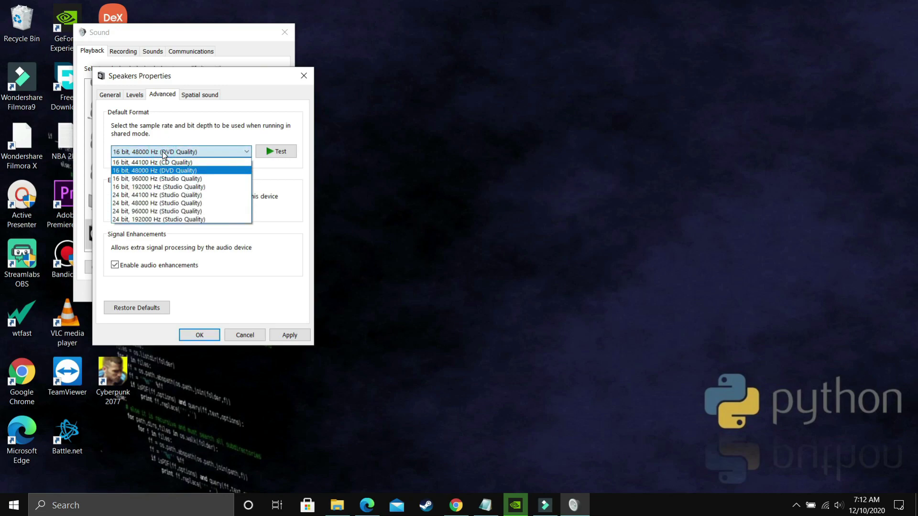
left_click(161, 178)
left_click(190, 151)
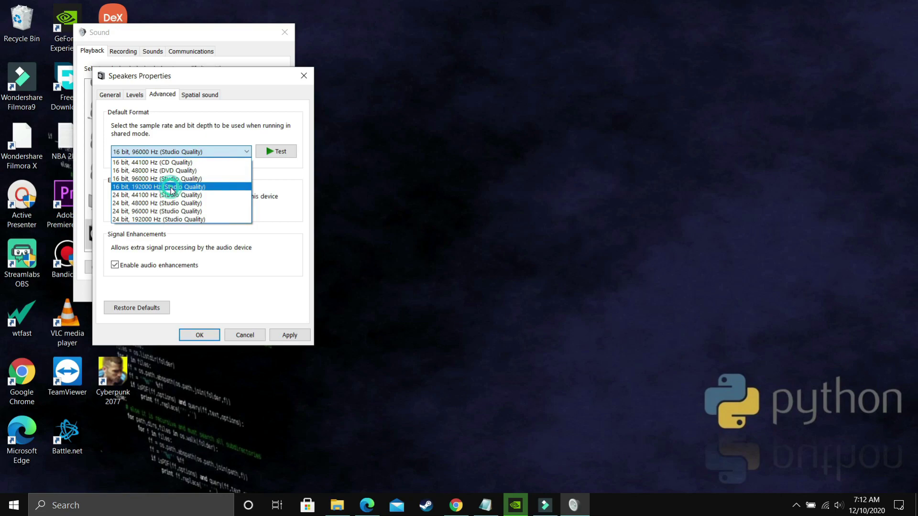
left_click(170, 187)
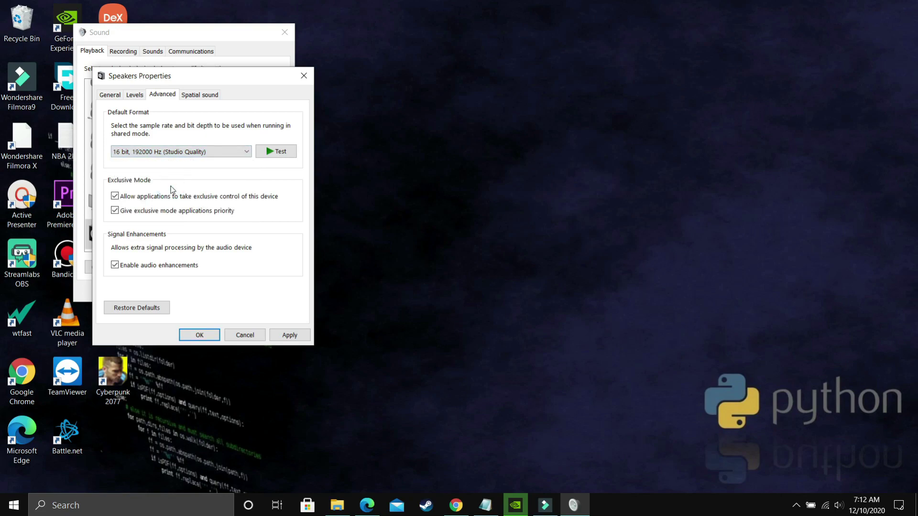
left_click(180, 154)
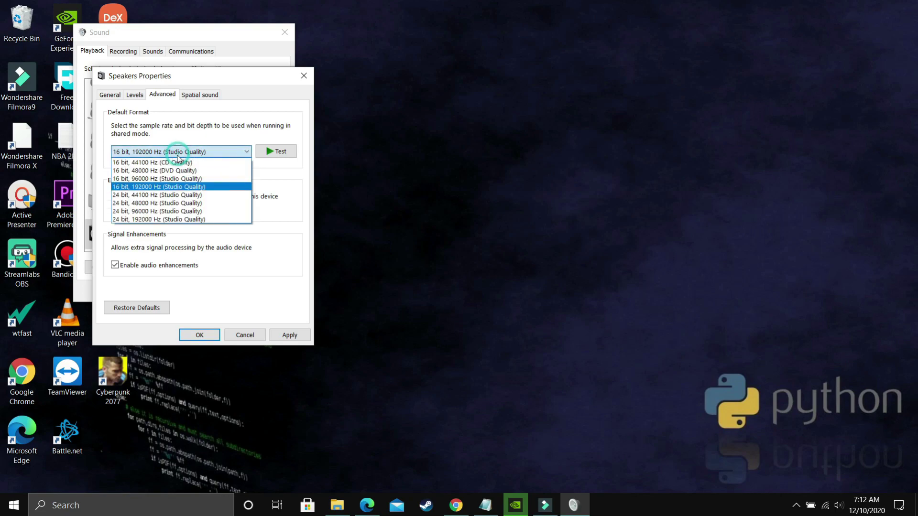
left_click(155, 203)
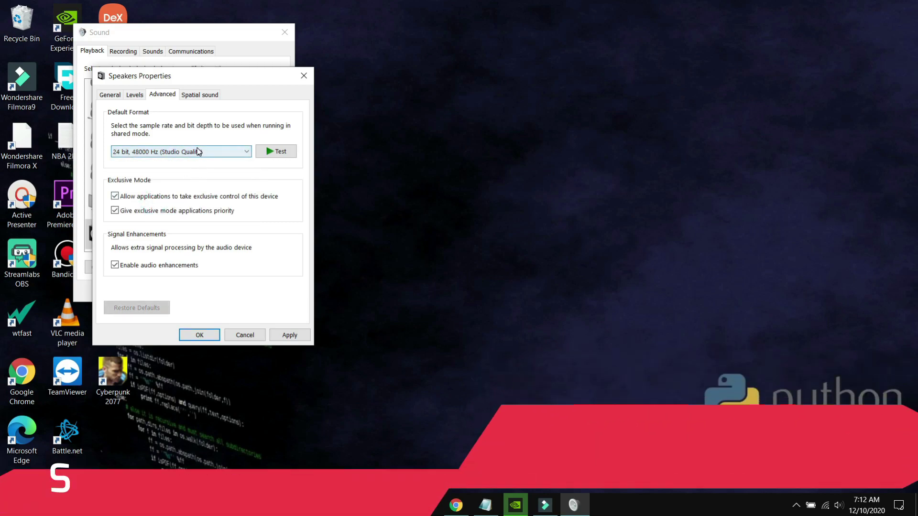
left_click(198, 151)
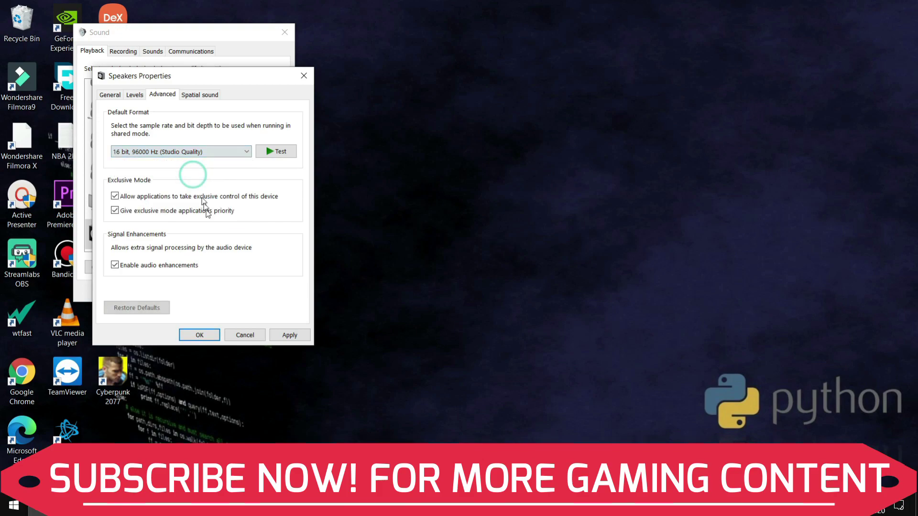
left_click(289, 335)
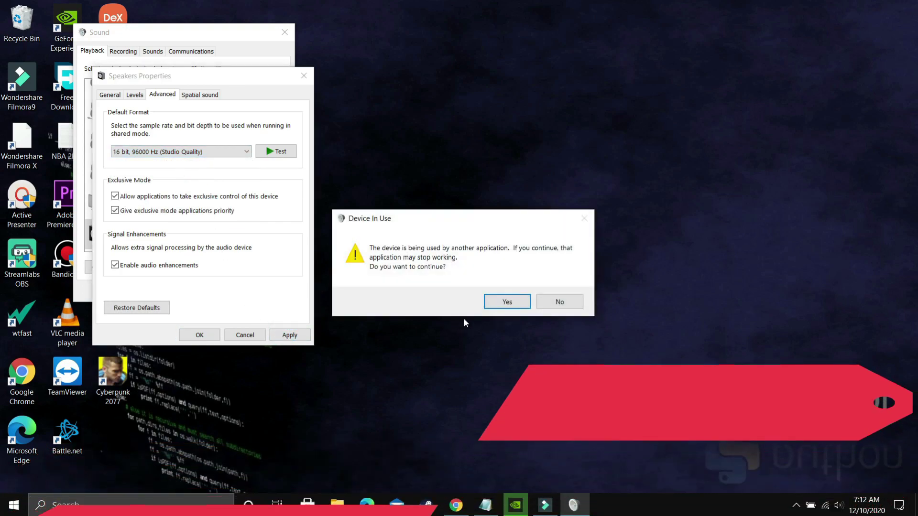
left_click(506, 302)
- After checking 16 bit, 192000 Hz, reapply 24 bit, 48000 Hz and accept the warning again
left_click(205, 152)
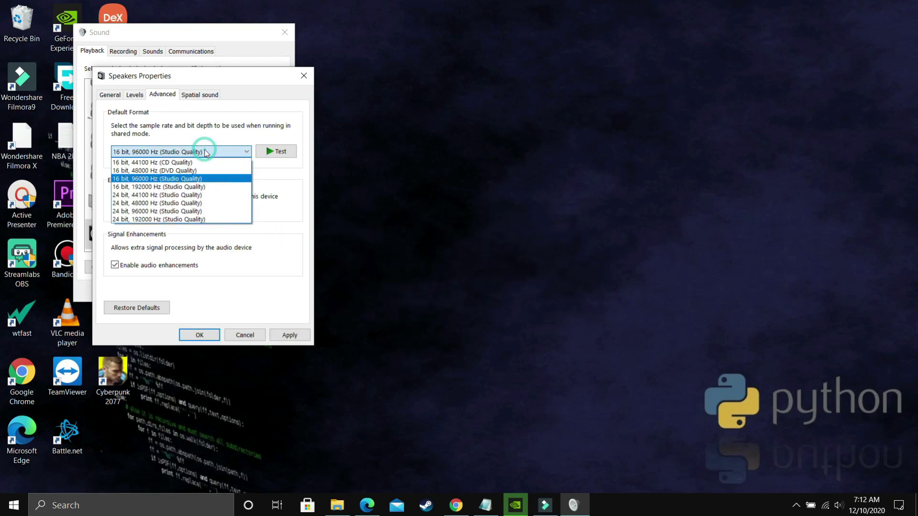
left_click(150, 186)
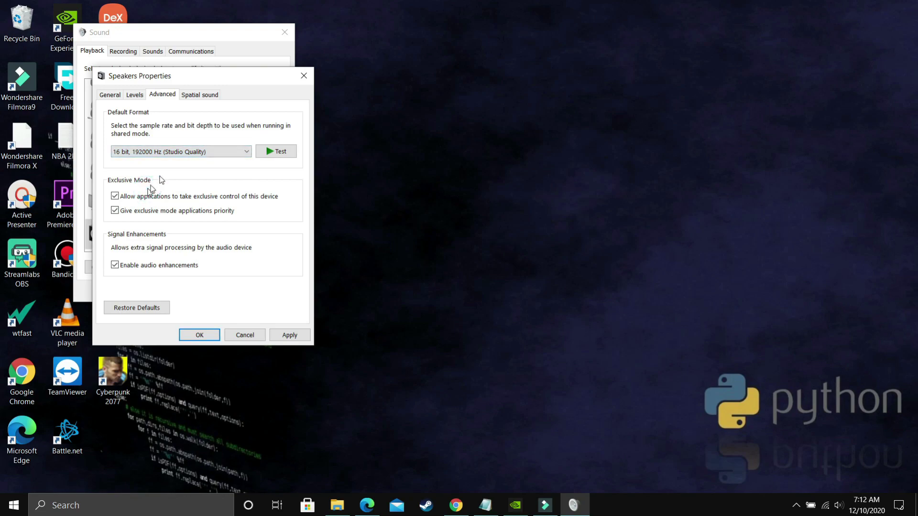
left_click(182, 152)
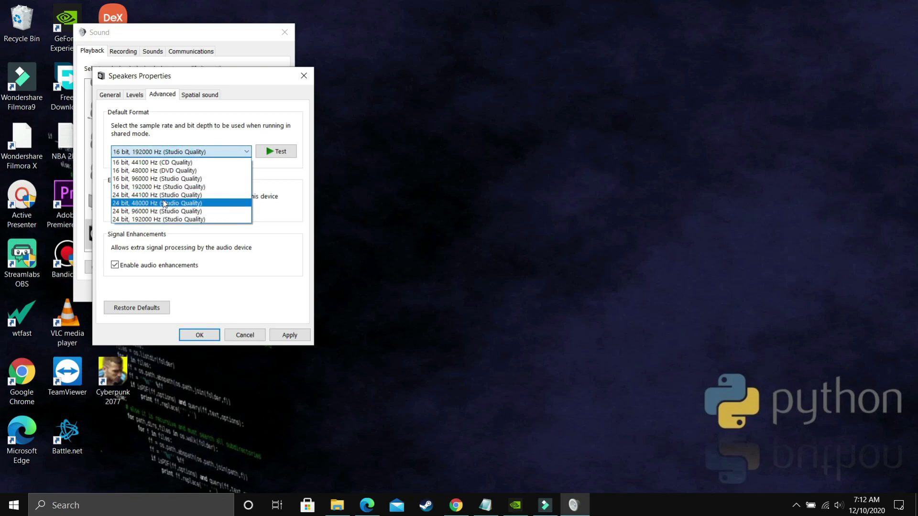
left_click(164, 204)
left_click(286, 333)
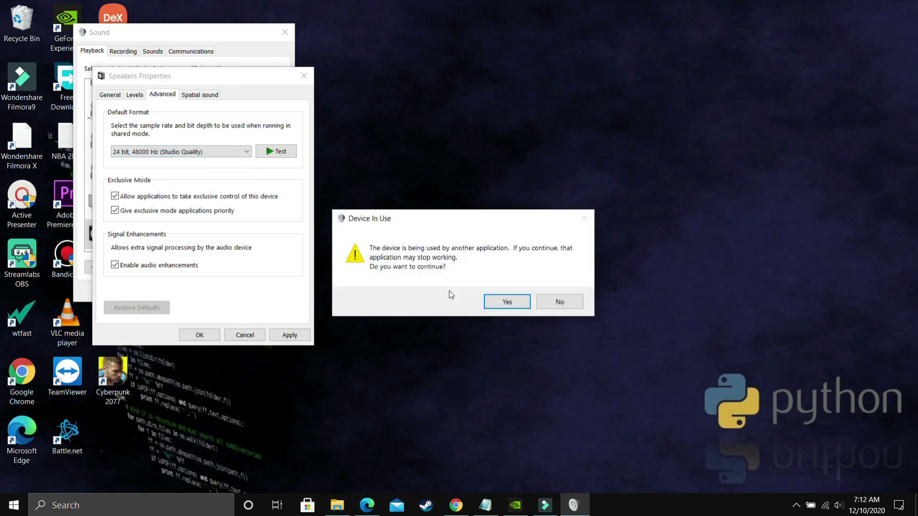
left_click(509, 301)
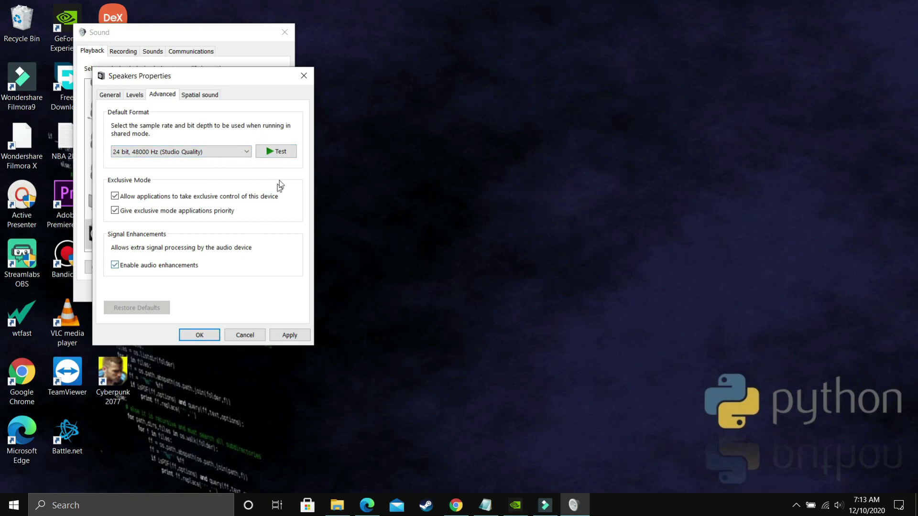
- Review the format list, then apply 24 bit, 44100 Hz (Studio Quality) and accept the device-in-use warning
left_click(225, 152)
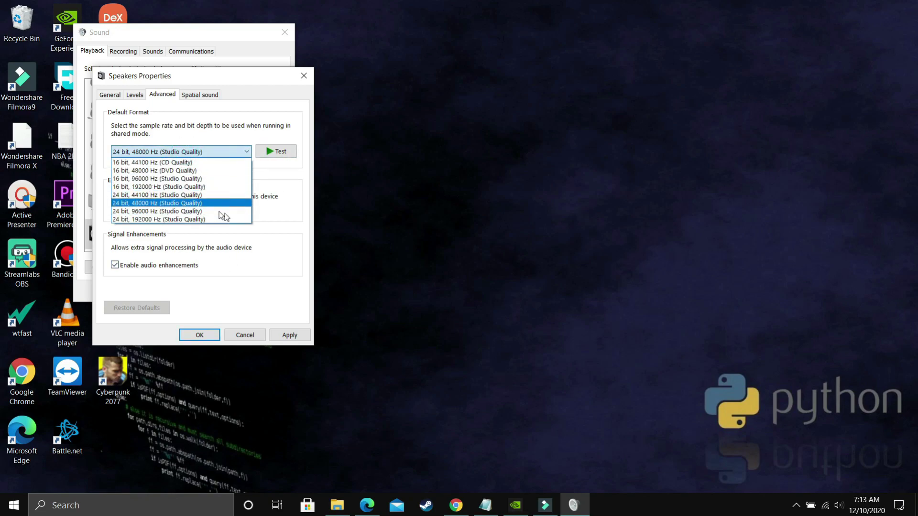
left_click(273, 291)
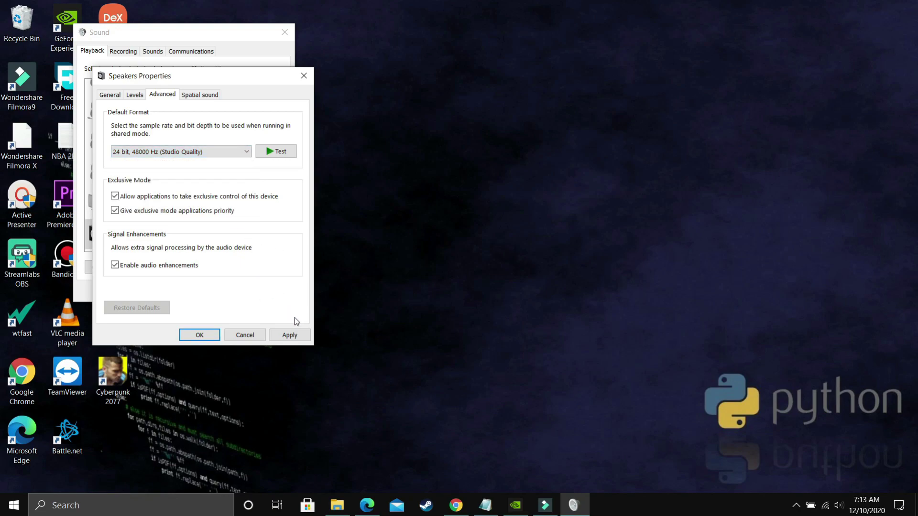
left_click(284, 329)
left_click(184, 151)
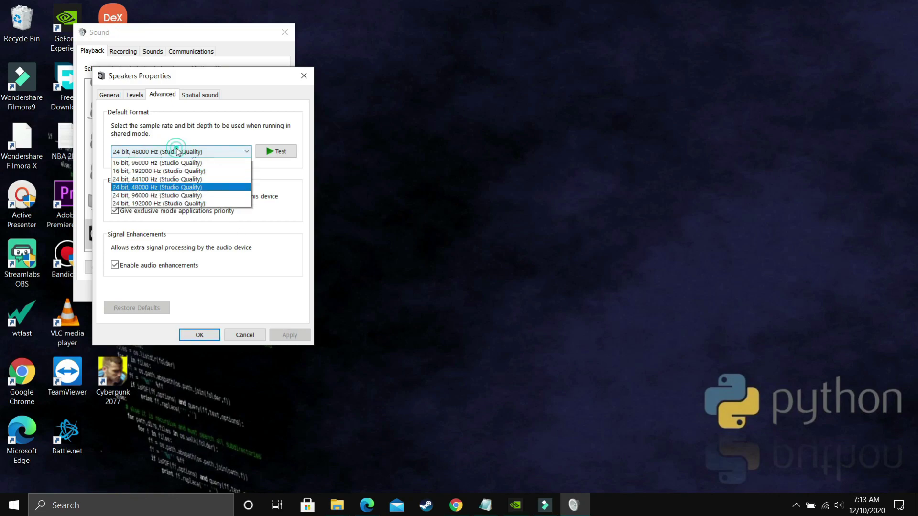
left_click(146, 197)
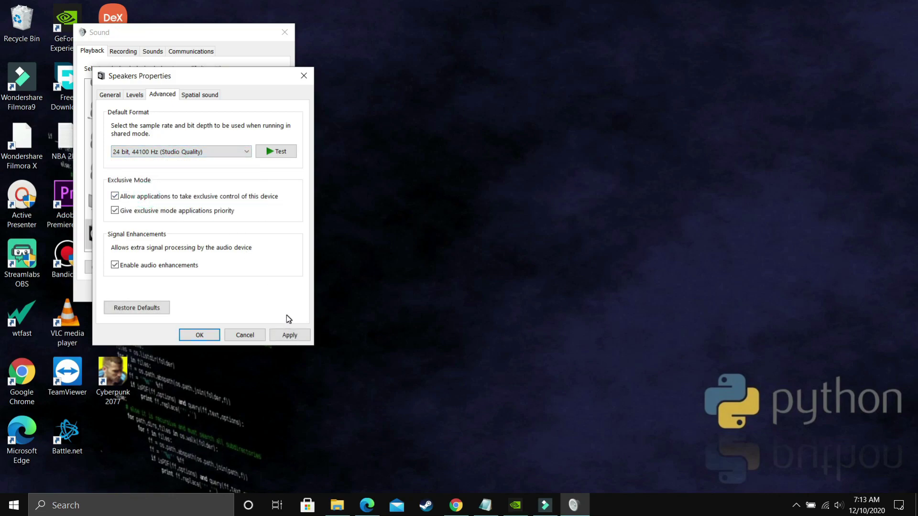
left_click(283, 330)
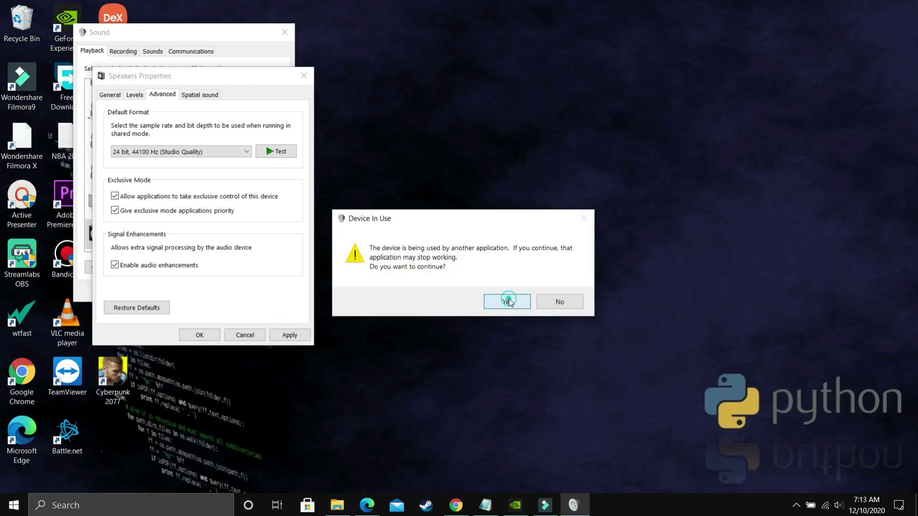
left_click(509, 302)
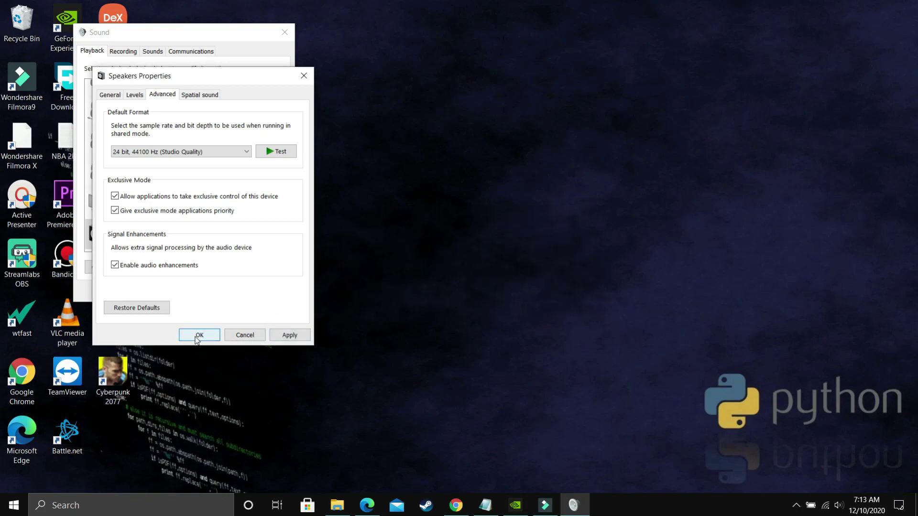
- Confirm with OK in Speakers Properties and then in the Sound dialog
left_click(198, 336)
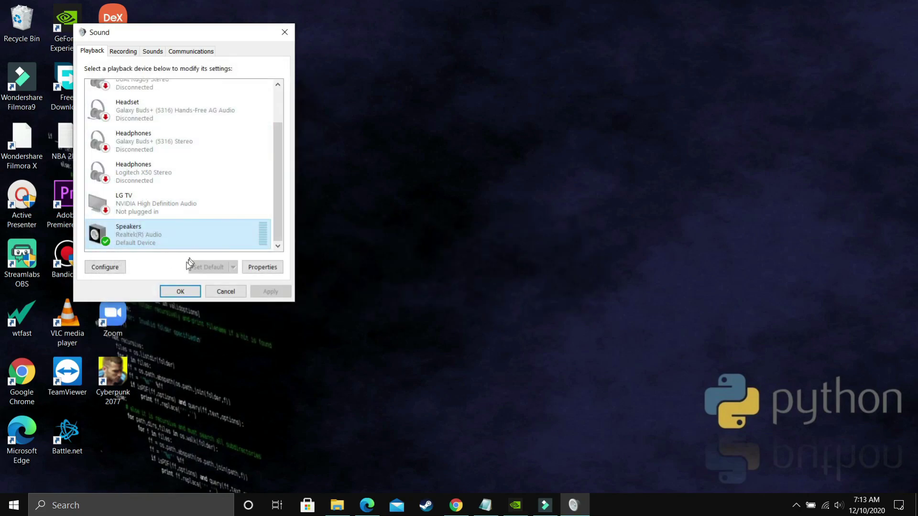
left_click(173, 289)
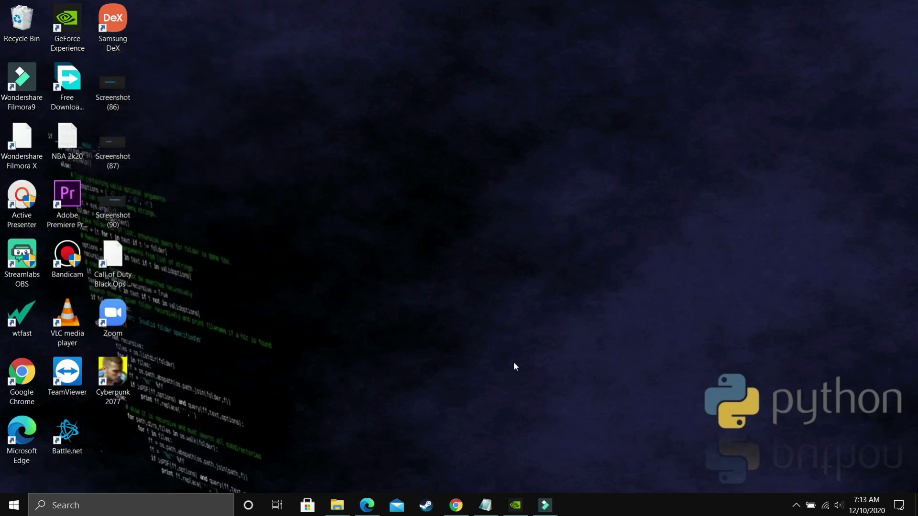